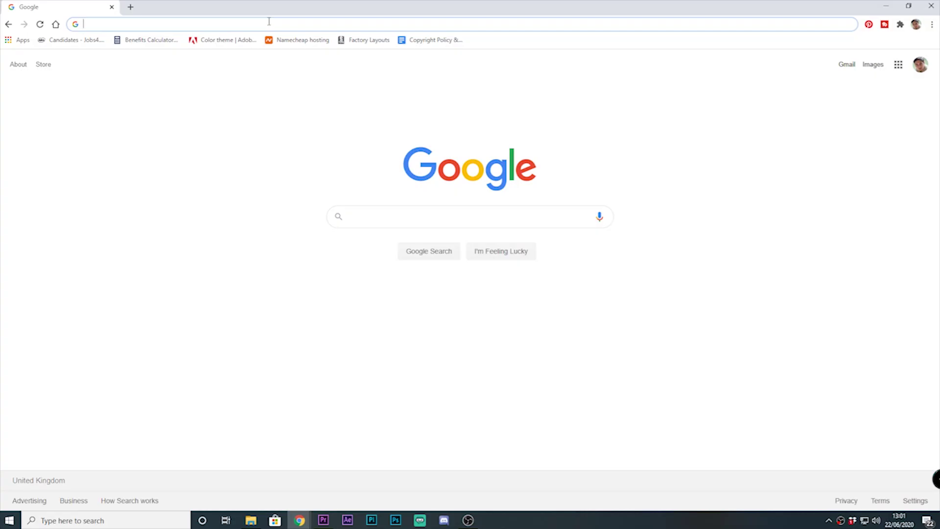
- Go to the ficsit.app mod site and follow the download link for the new Satisfactory Mod Manager
type("fici")
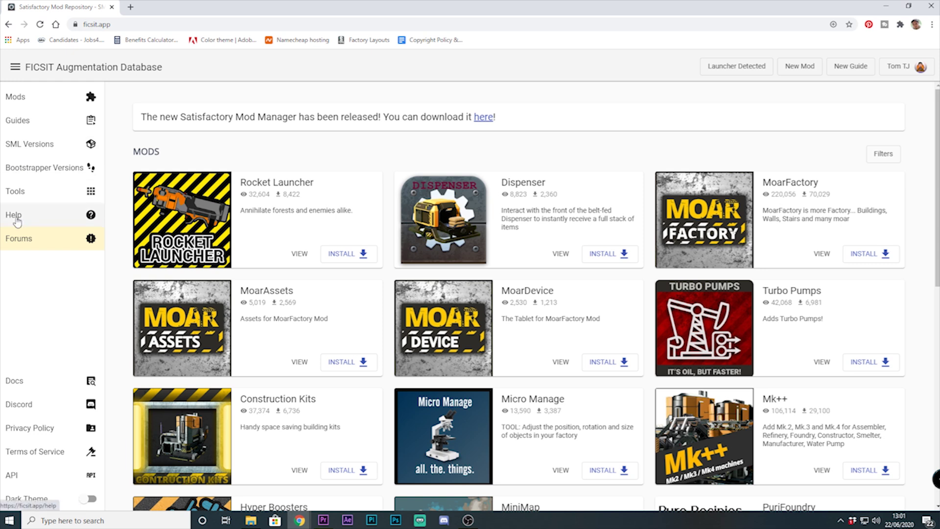
left_click_drag(147, 117, 549, 106)
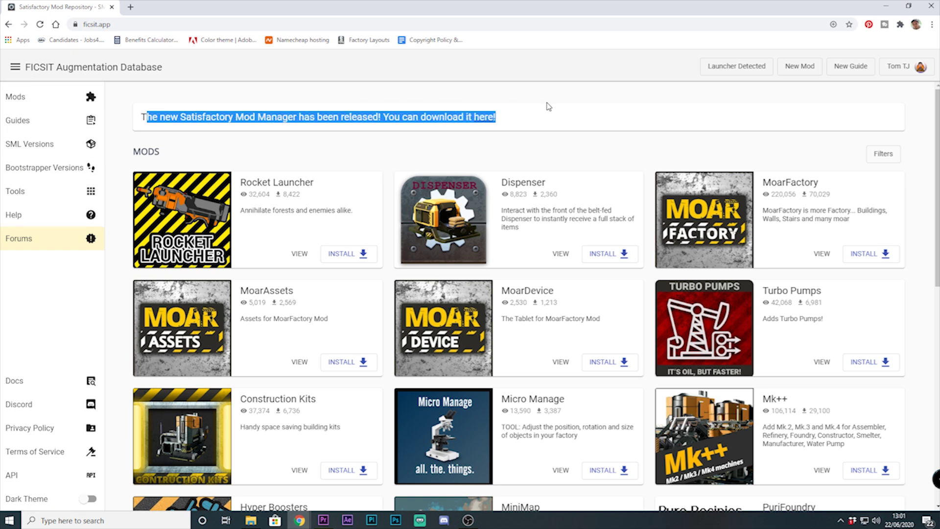
left_click(558, 120)
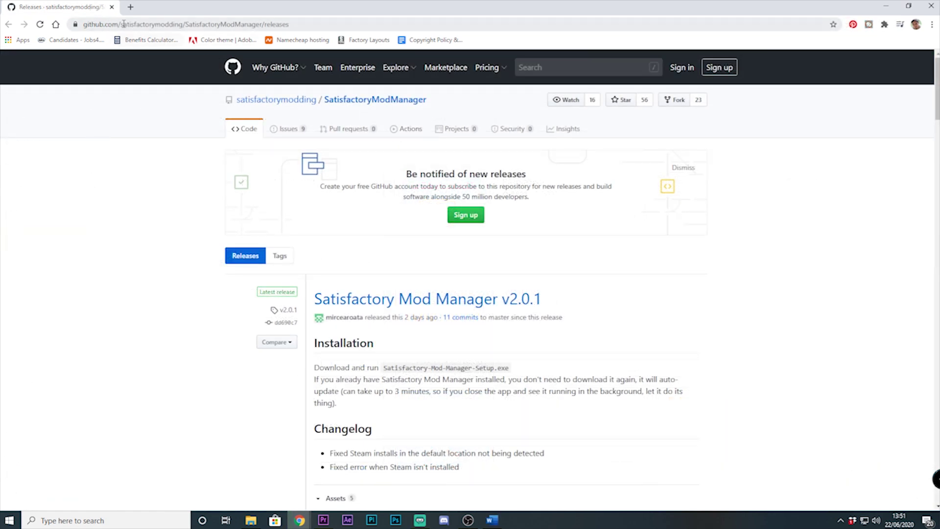
- Download Satisfactory-Mod-Manager-Setup.exe from the assets of the v2.0.1 release
scroll(346, 119, "down", 4)
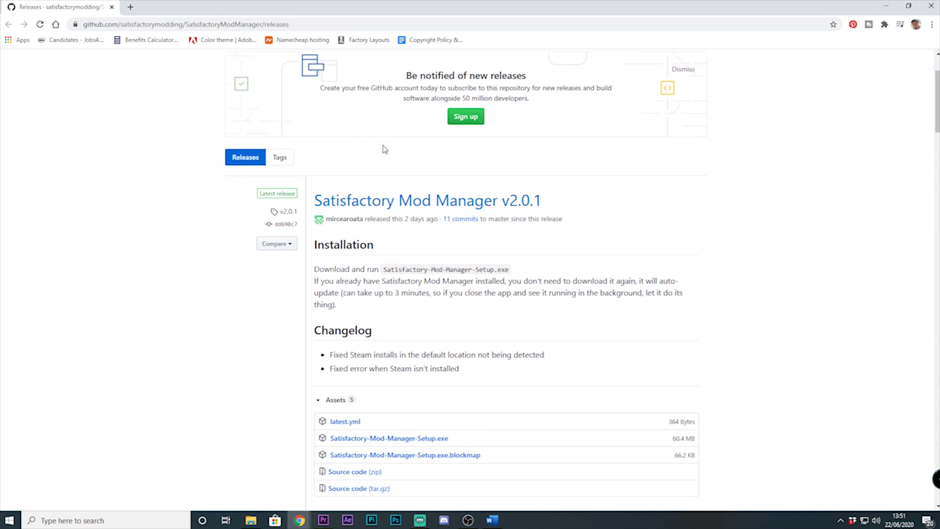
scroll(595, 117, "down", 1)
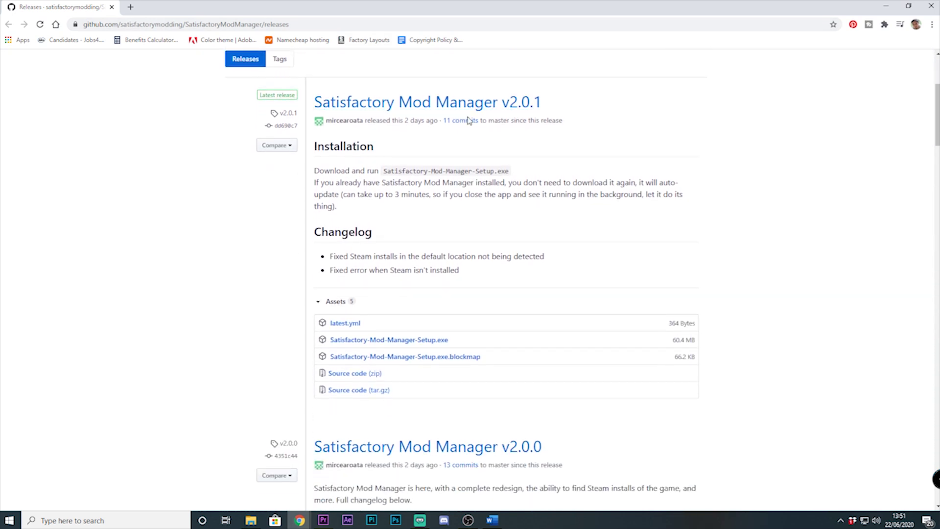
left_click(412, 340)
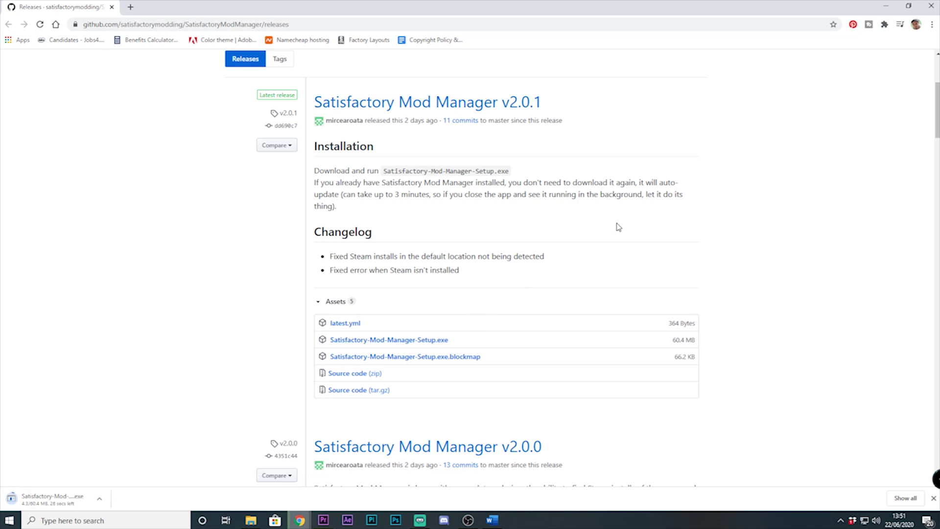
scroll(616, 226, "down", 2)
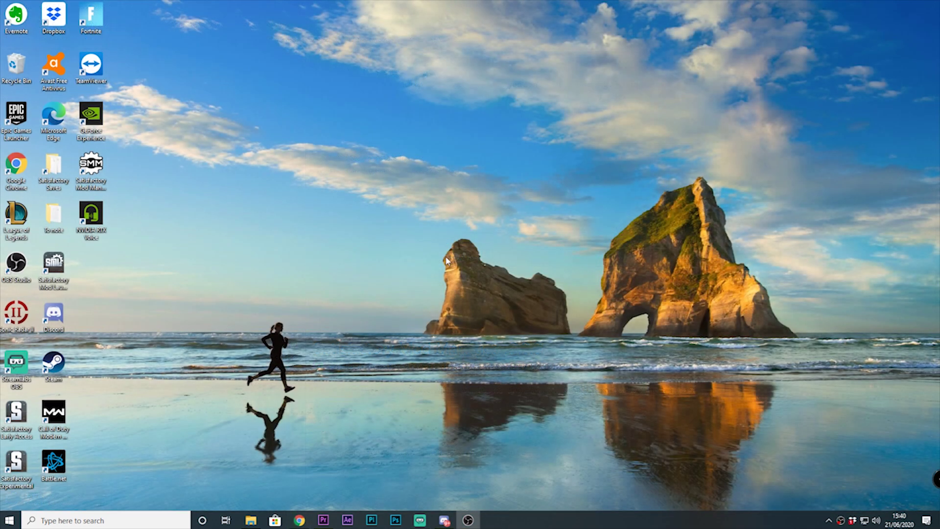
- Open the old Satisfactory Mod Launcher to accept the 2.0.1 update, and uninstall the old SMLauncher version
double_click(61, 266)
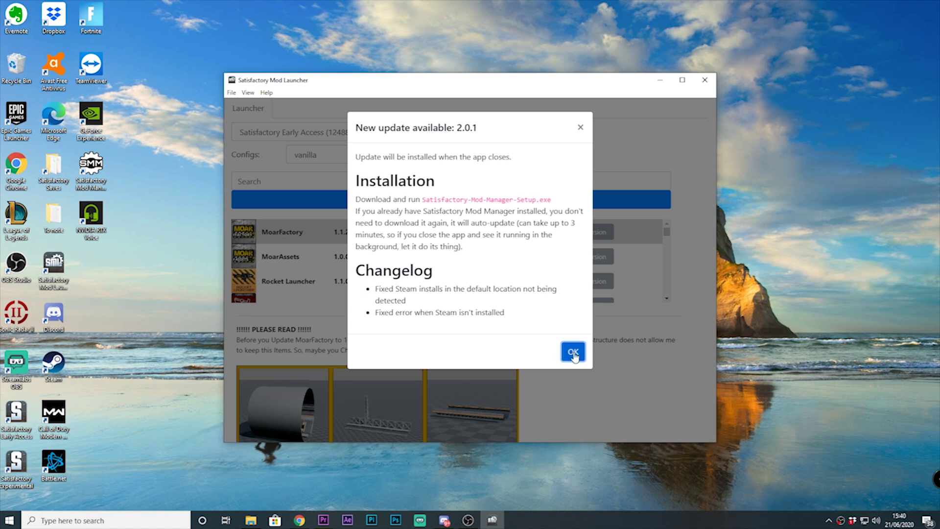
left_click(573, 353)
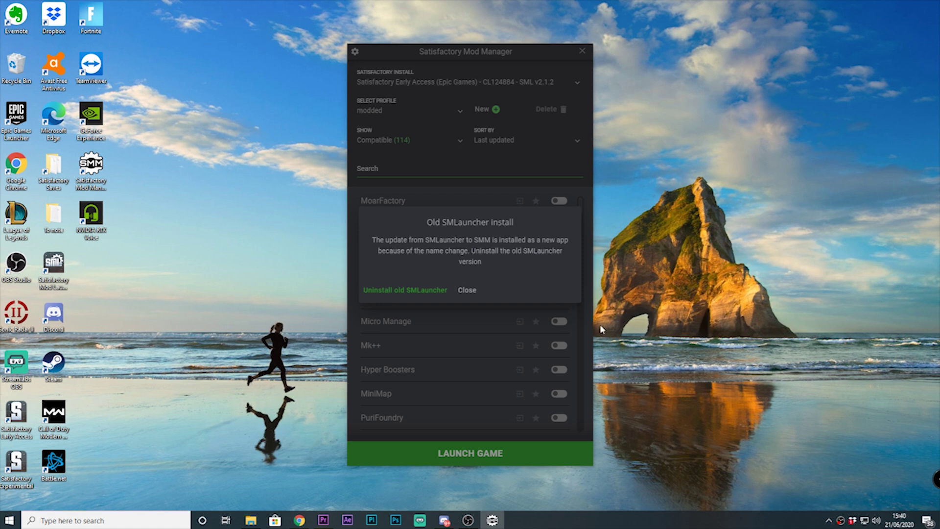
left_click(405, 289)
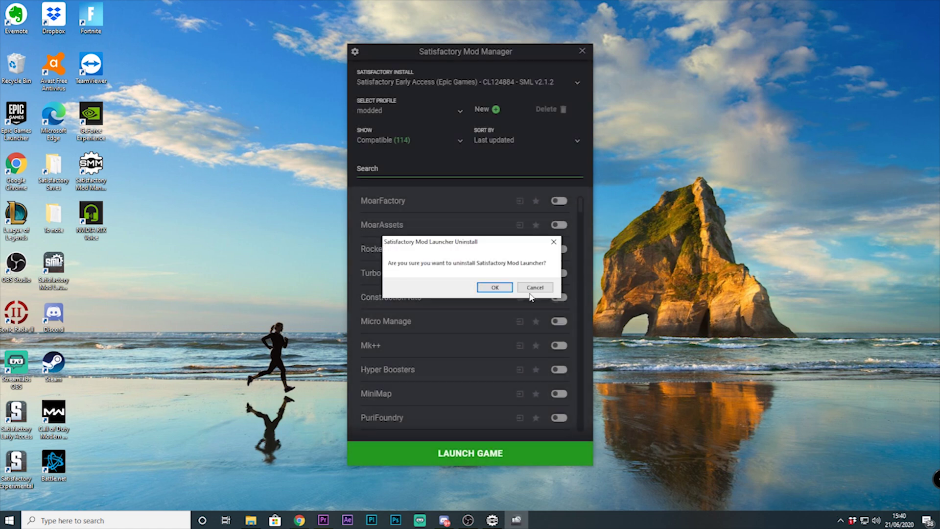
left_click(495, 286)
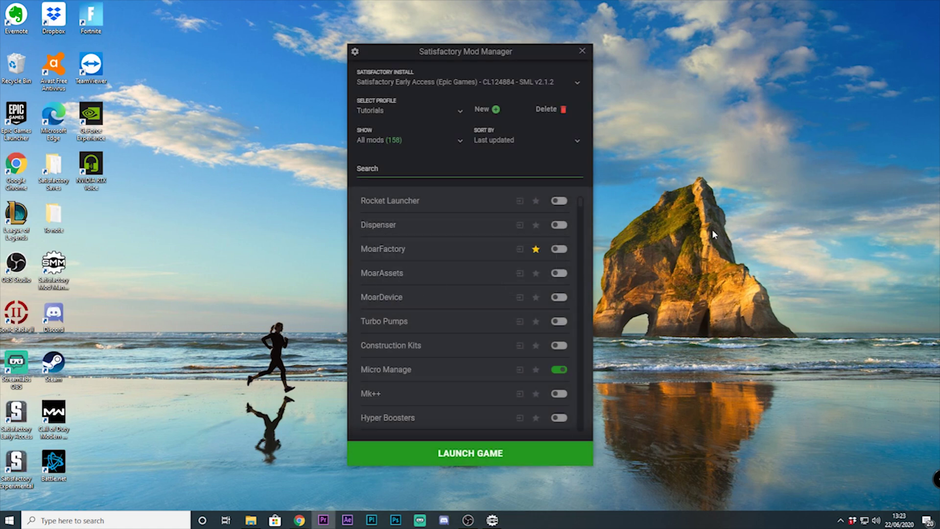
- Examine the mod list, the selectable Satisfactory installs and the options for filtering the shown mods
left_click(630, 180)
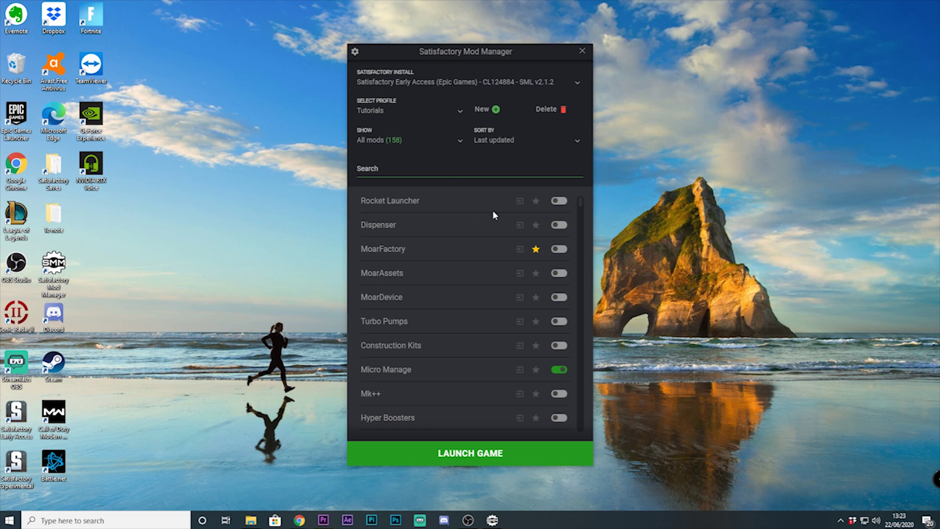
scroll(494, 214, "down", 2)
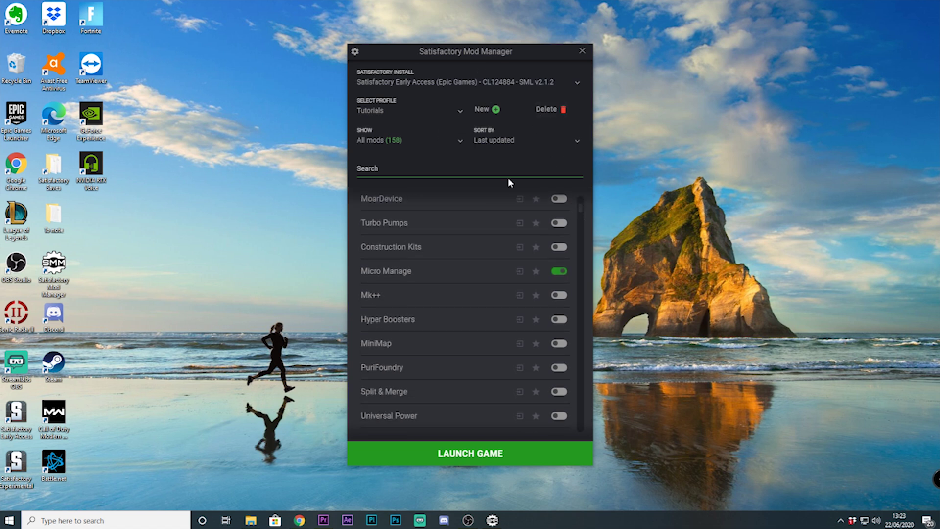
scroll(511, 240, "up", 2)
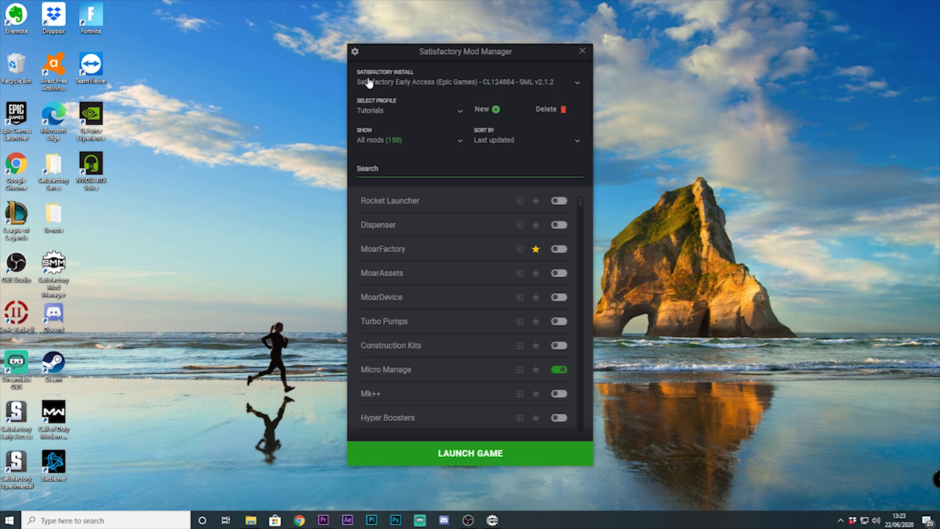
left_click(575, 84)
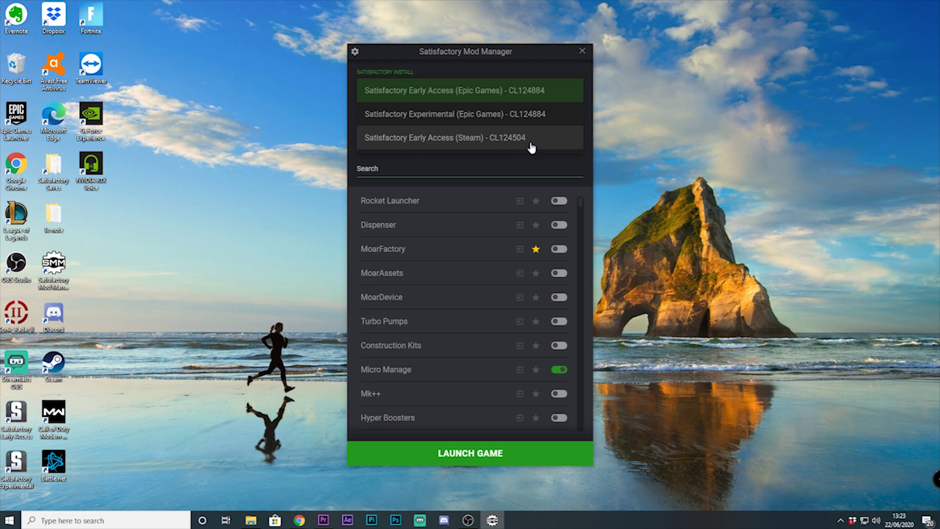
left_click(518, 91)
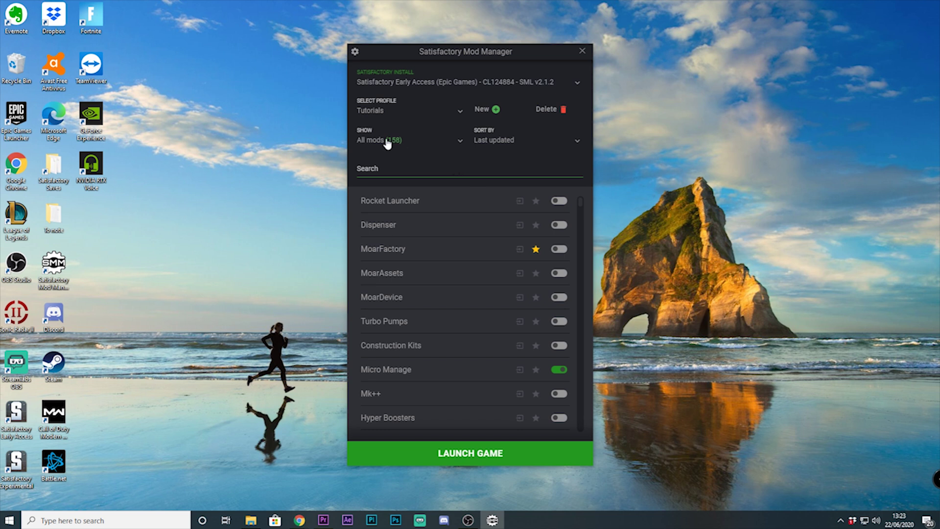
left_click(458, 147)
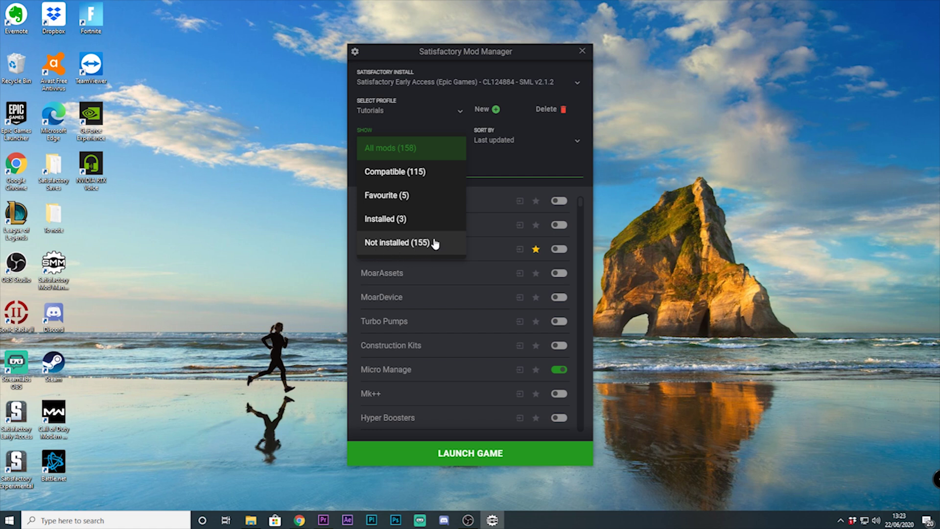
key("Escape")
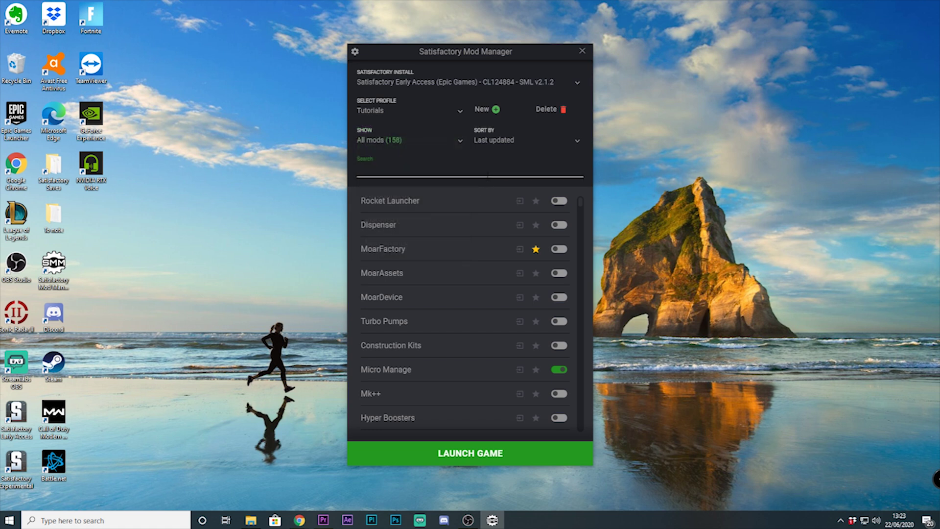
- Search the mods for "Pak" and open the Pak Utility Mod's details fully in view
type("Pak")
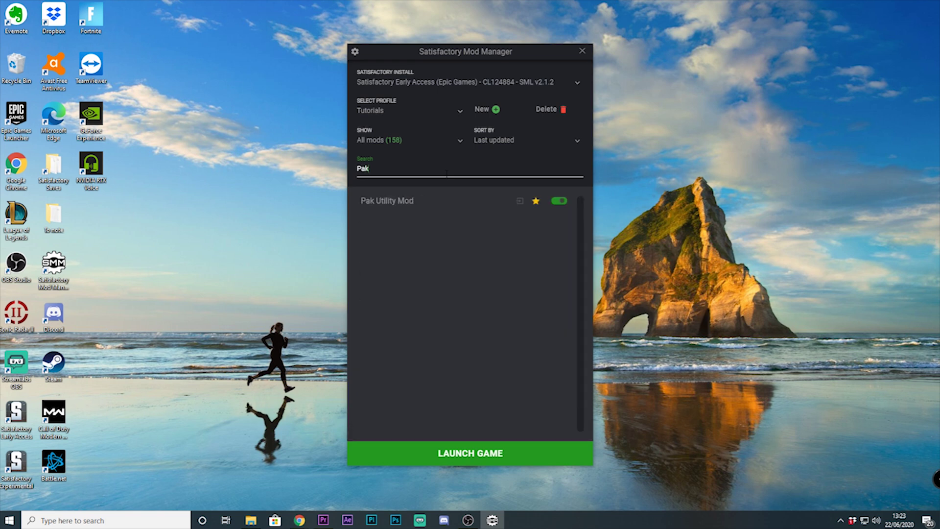
left_click(425, 202)
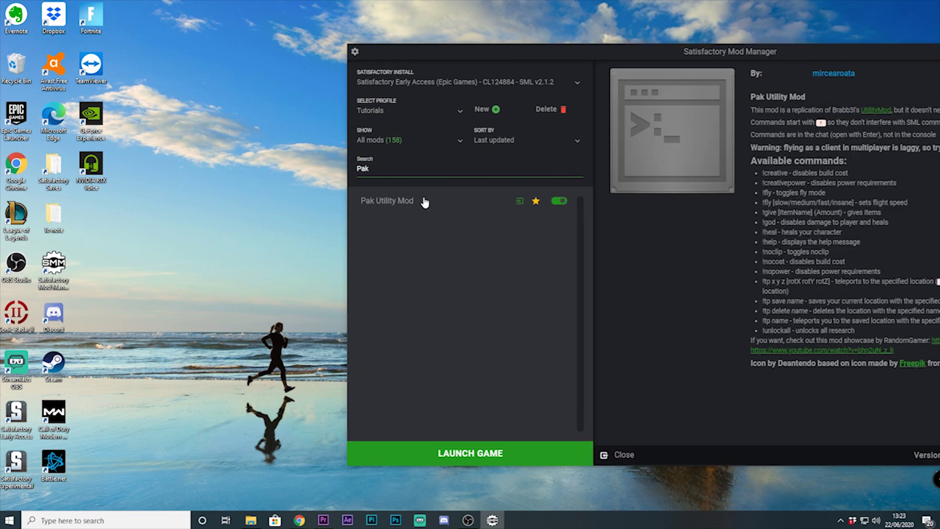
left_click_drag(638, 51, 450, 51)
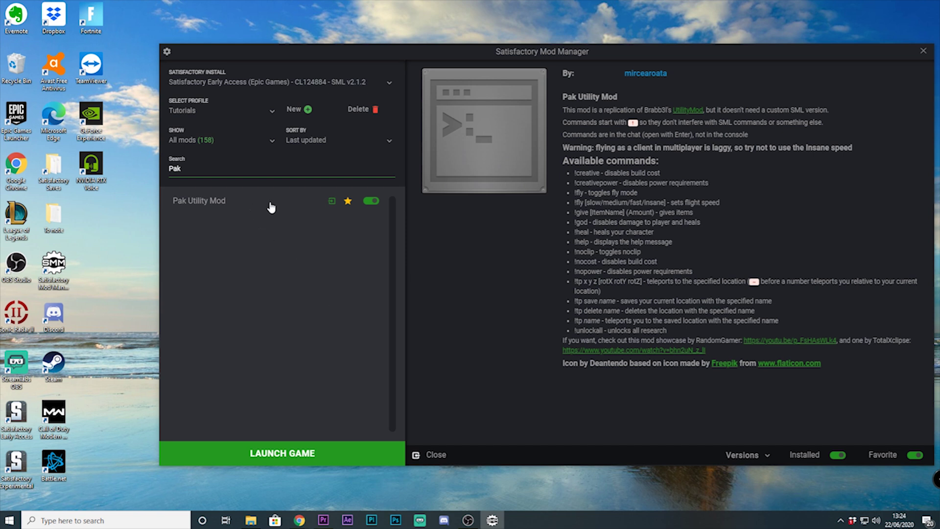
- Switch the Pak Utility Mod off and back on, and close its details
left_click(373, 201)
left_click(372, 202)
left_click(415, 456)
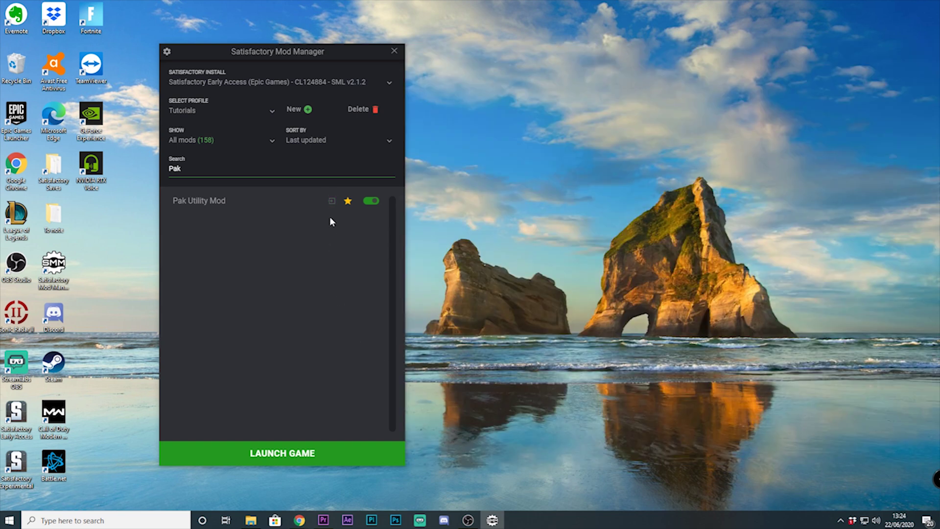
- View the Pak Utility Mod's details once more, and clear the mod search to list all mods
left_click(332, 202)
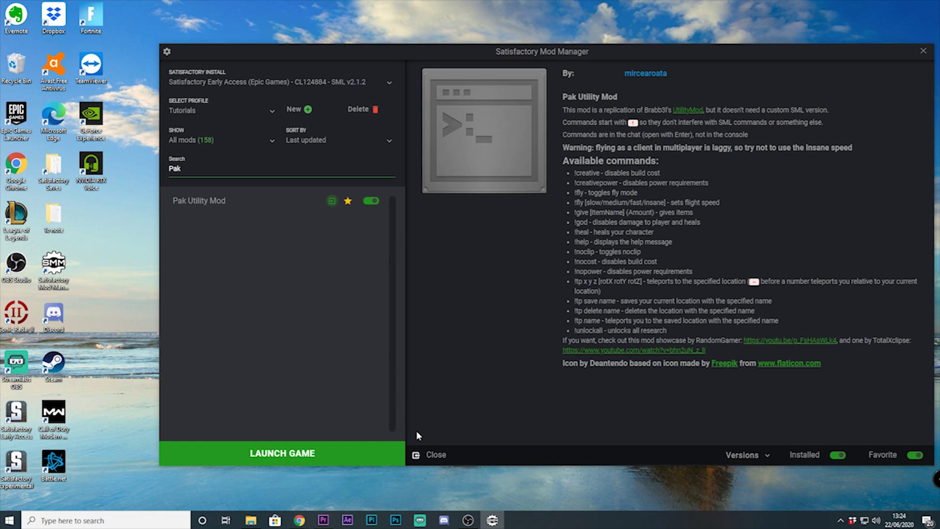
left_click(416, 456)
left_click_drag(326, 49, 510, 72)
left_click_drag(378, 202, 313, 190)
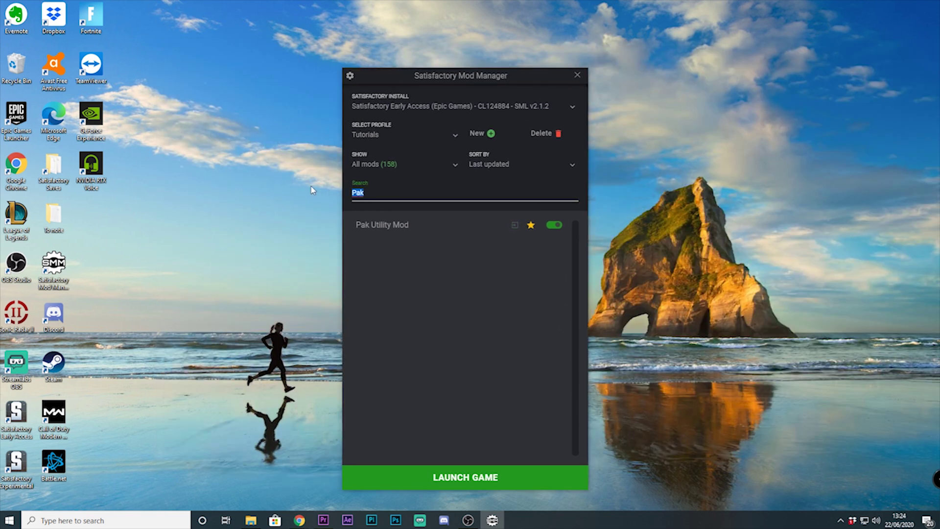
key("BackSpace")
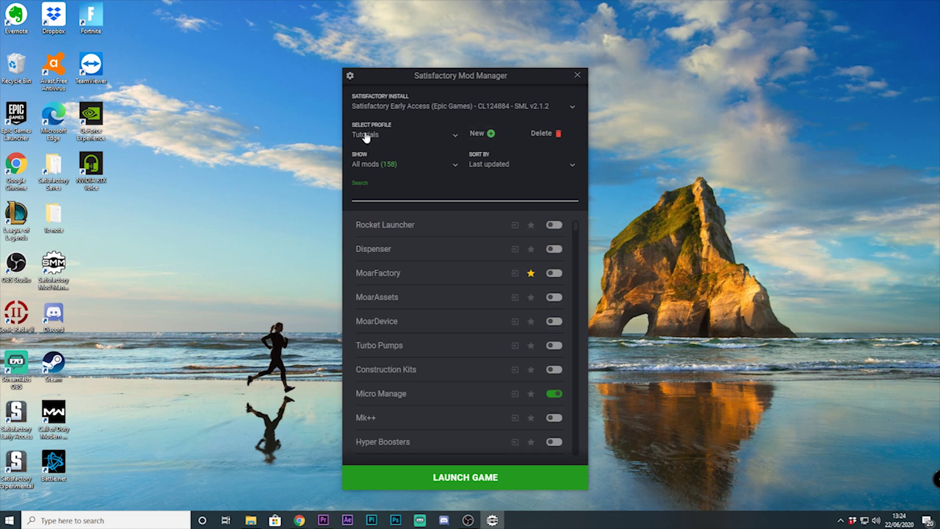
- Choose the Tutorials profile and filter the mod list to show only installed mods
left_click(457, 132)
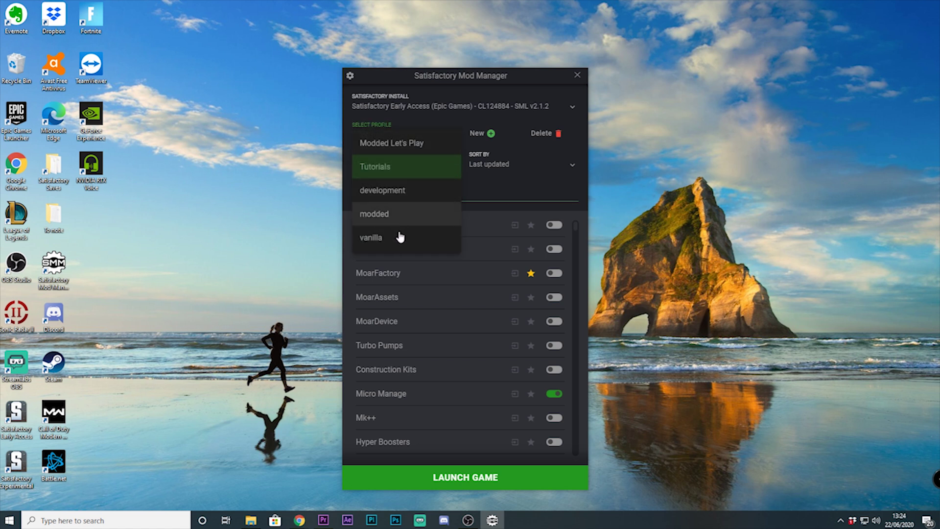
left_click(411, 123)
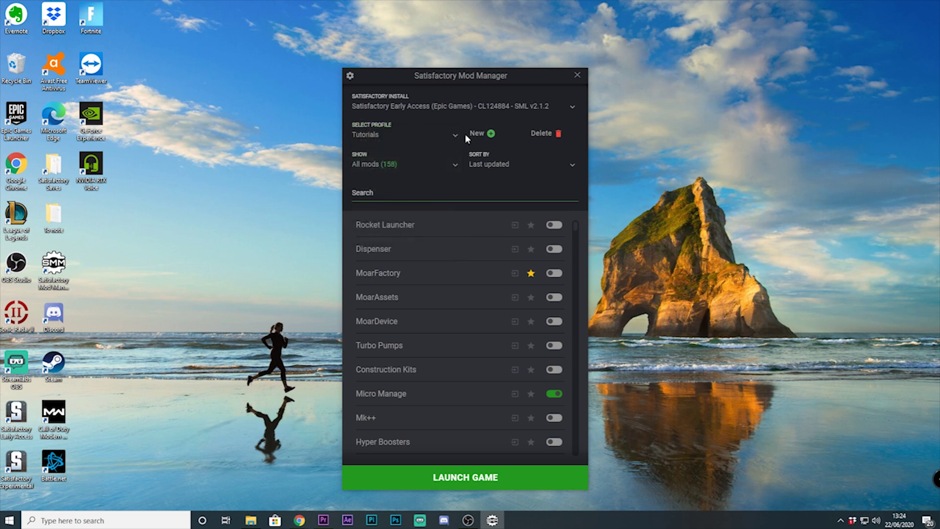
left_click(431, 137)
left_click(394, 174)
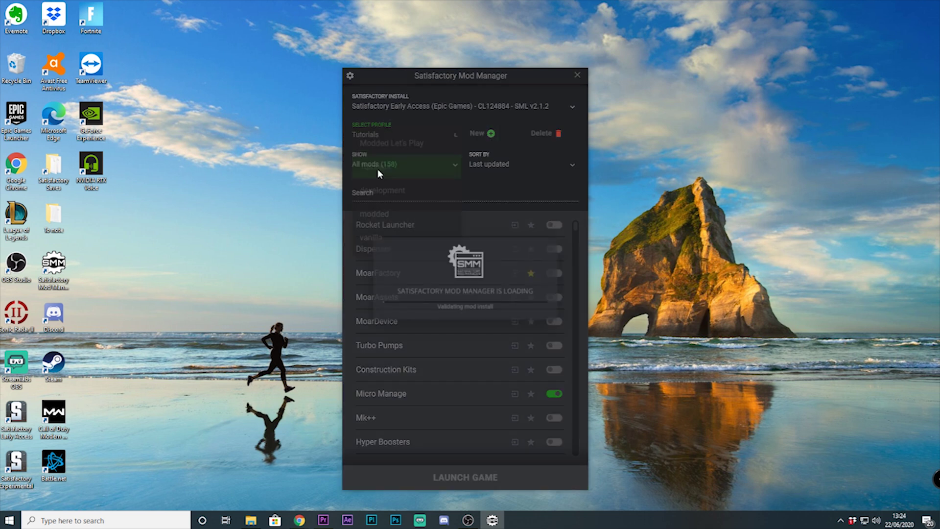
left_click(454, 166)
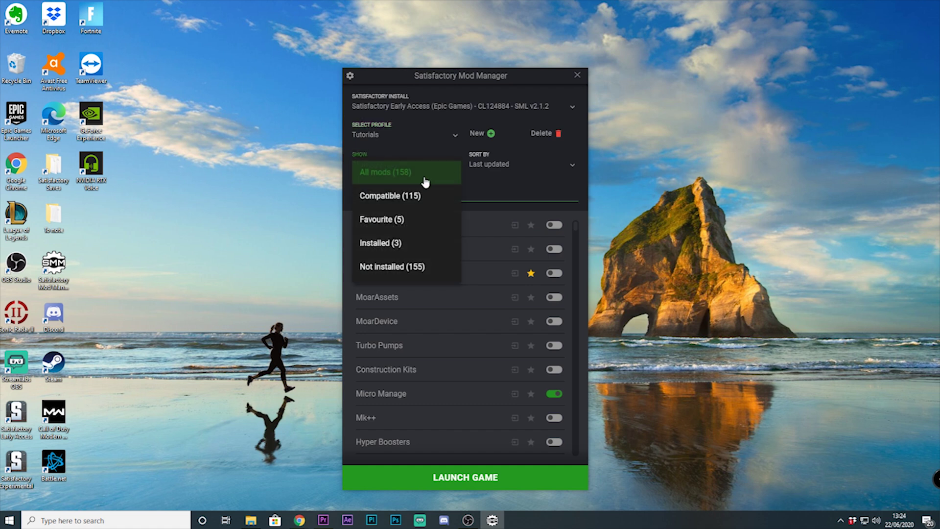
left_click(409, 251)
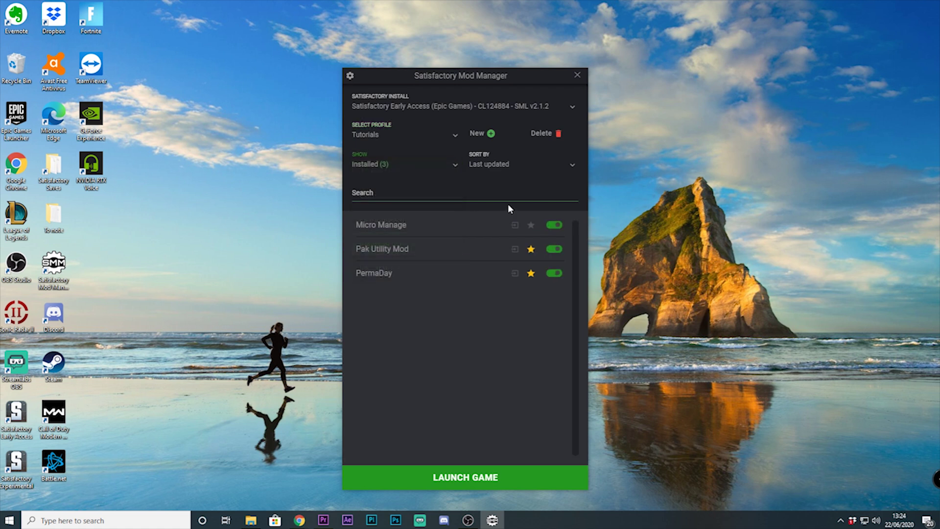
- Switch to the Modded Let's Play profile and review its installed mods
left_click(430, 134)
left_click(403, 141)
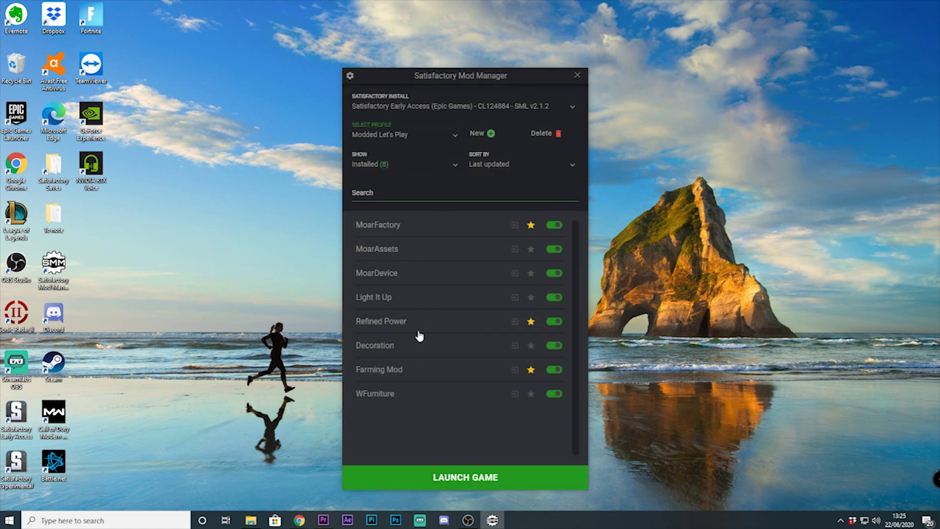
left_click(419, 134)
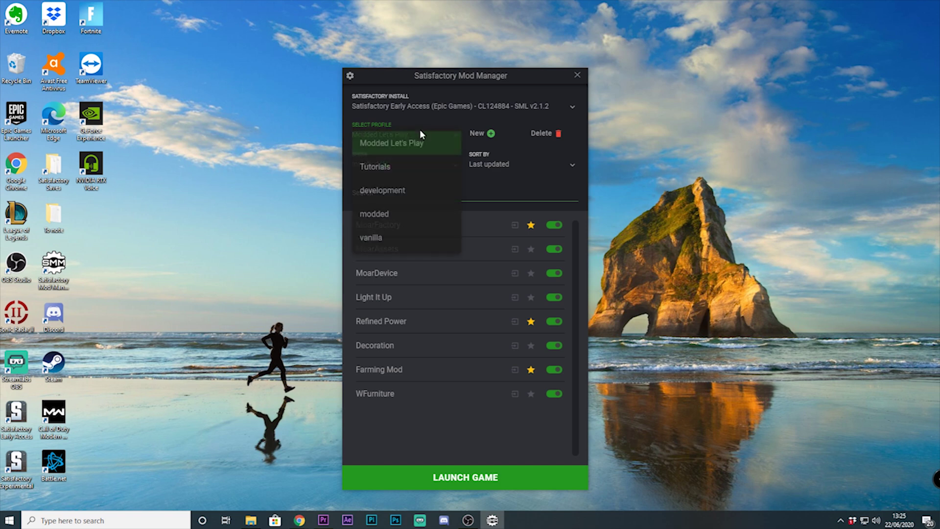
- Turn dark mode off and back on in the mod manager's settings
left_click(350, 75)
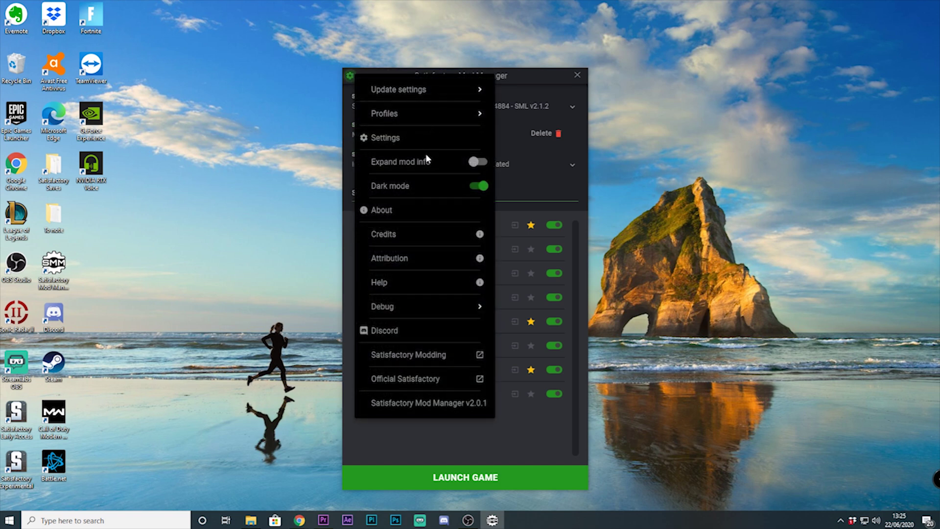
left_click(476, 186)
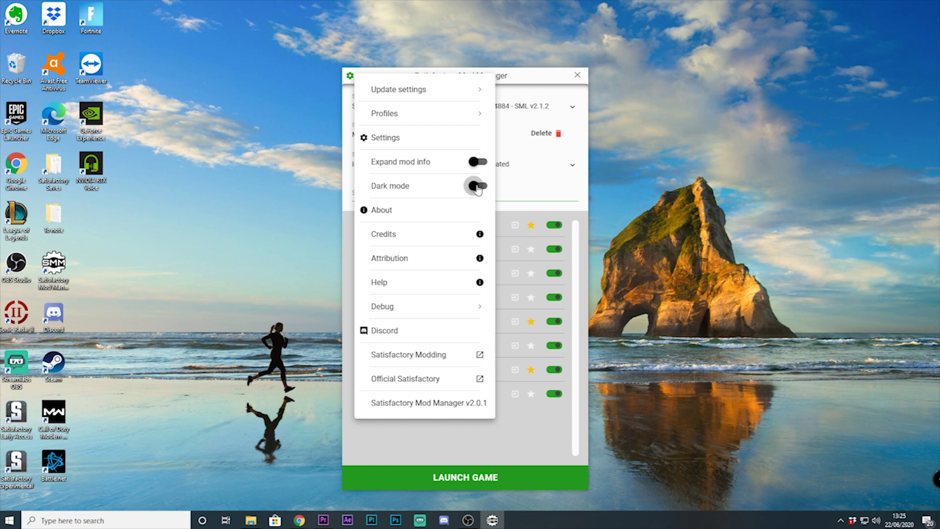
left_click(476, 186)
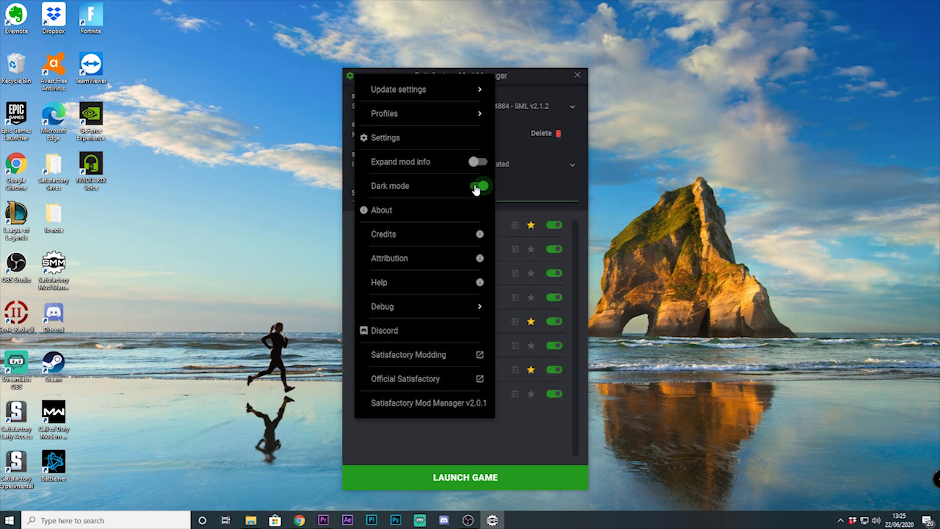
- View the export and import options for profiles in the mod manager's settings, and close the settings
mouse_move(462, 110)
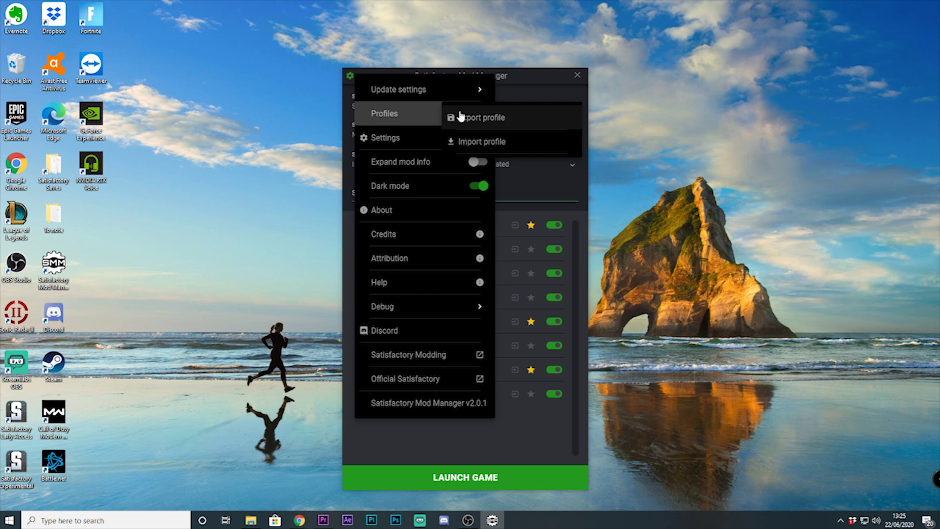
left_click(398, 118)
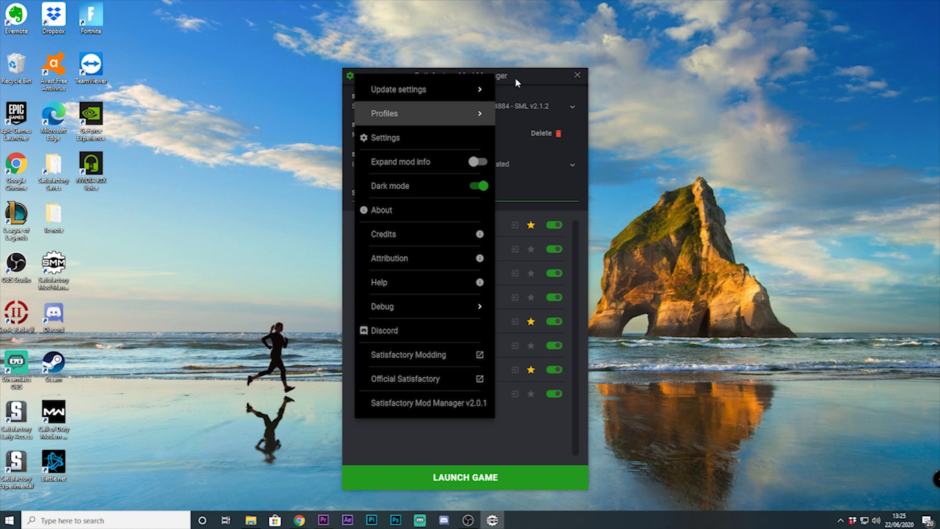
left_click(351, 78)
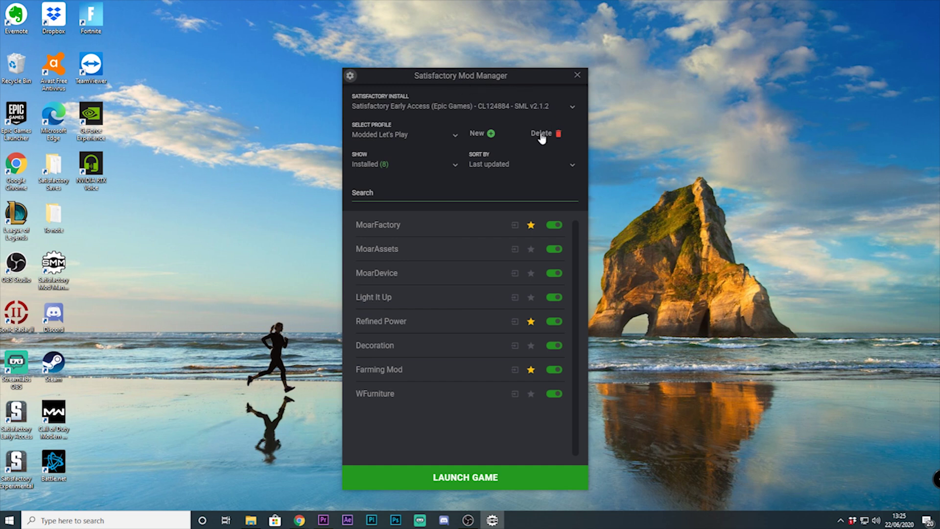
- Switch to the Tutorials profile and launch Satisfactory with its installed mods
left_click(440, 136)
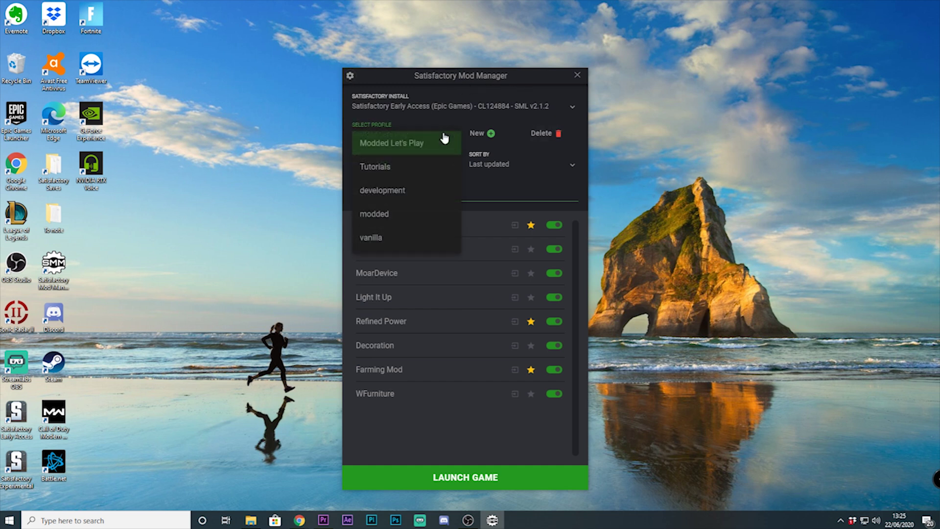
left_click(422, 165)
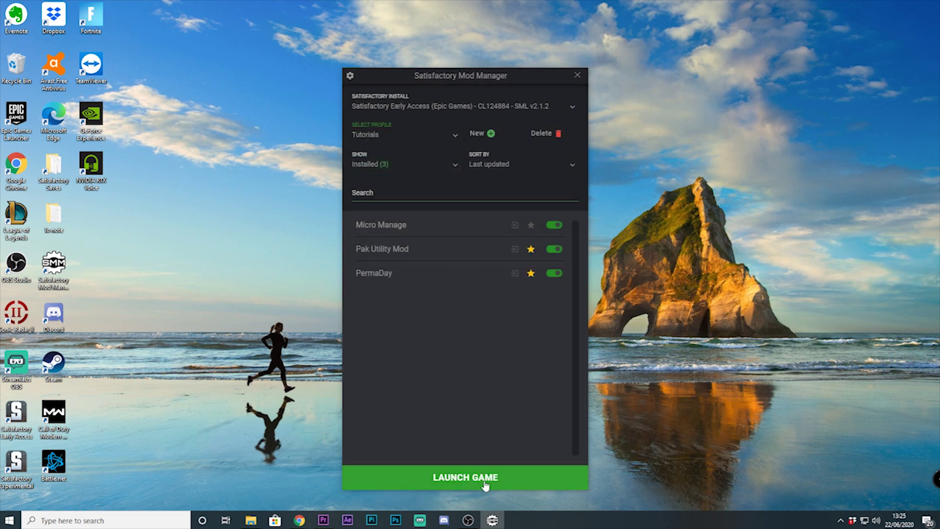
left_click(450, 479)
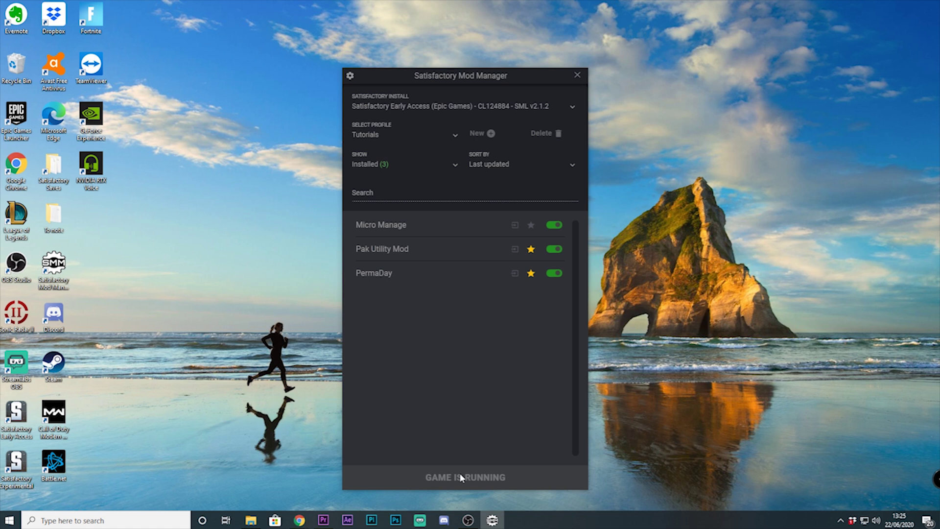
- Switch to the running Satisfactory game and agree to the Early Access Info notice
left_click(323, 520)
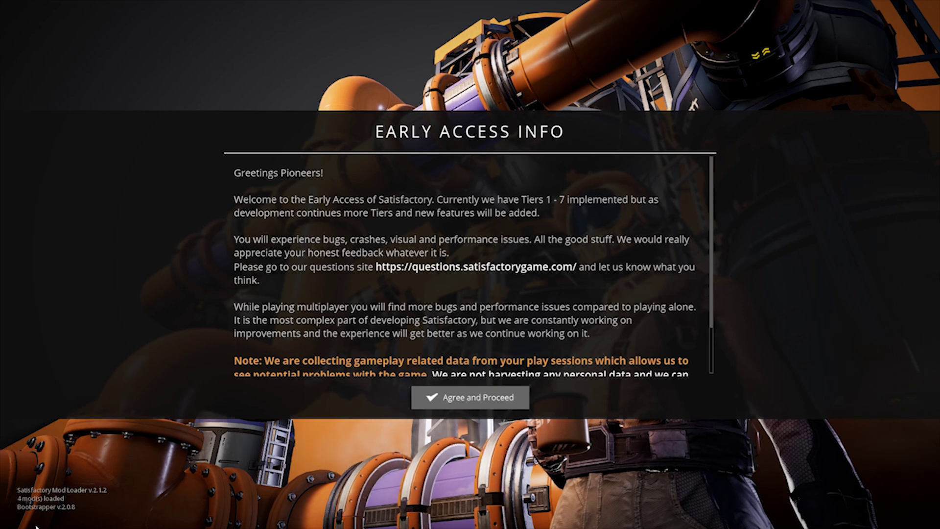
left_click(440, 402)
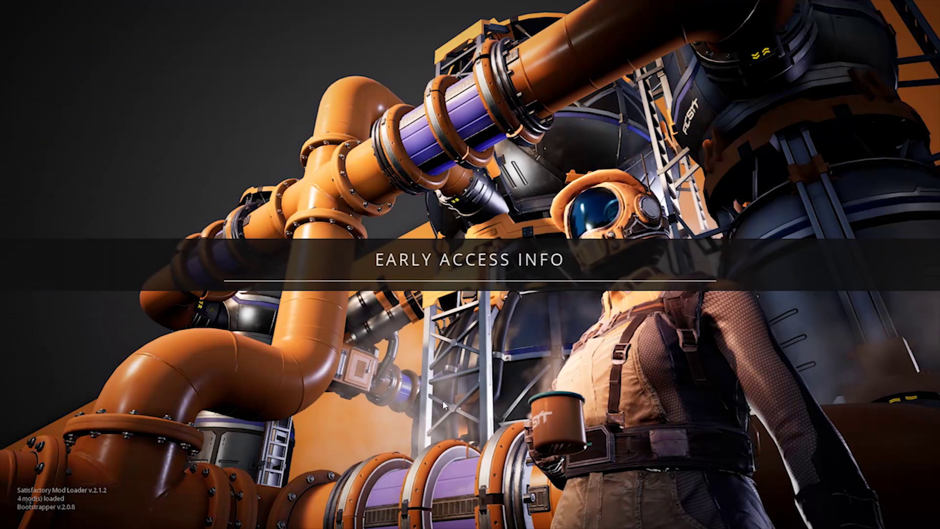